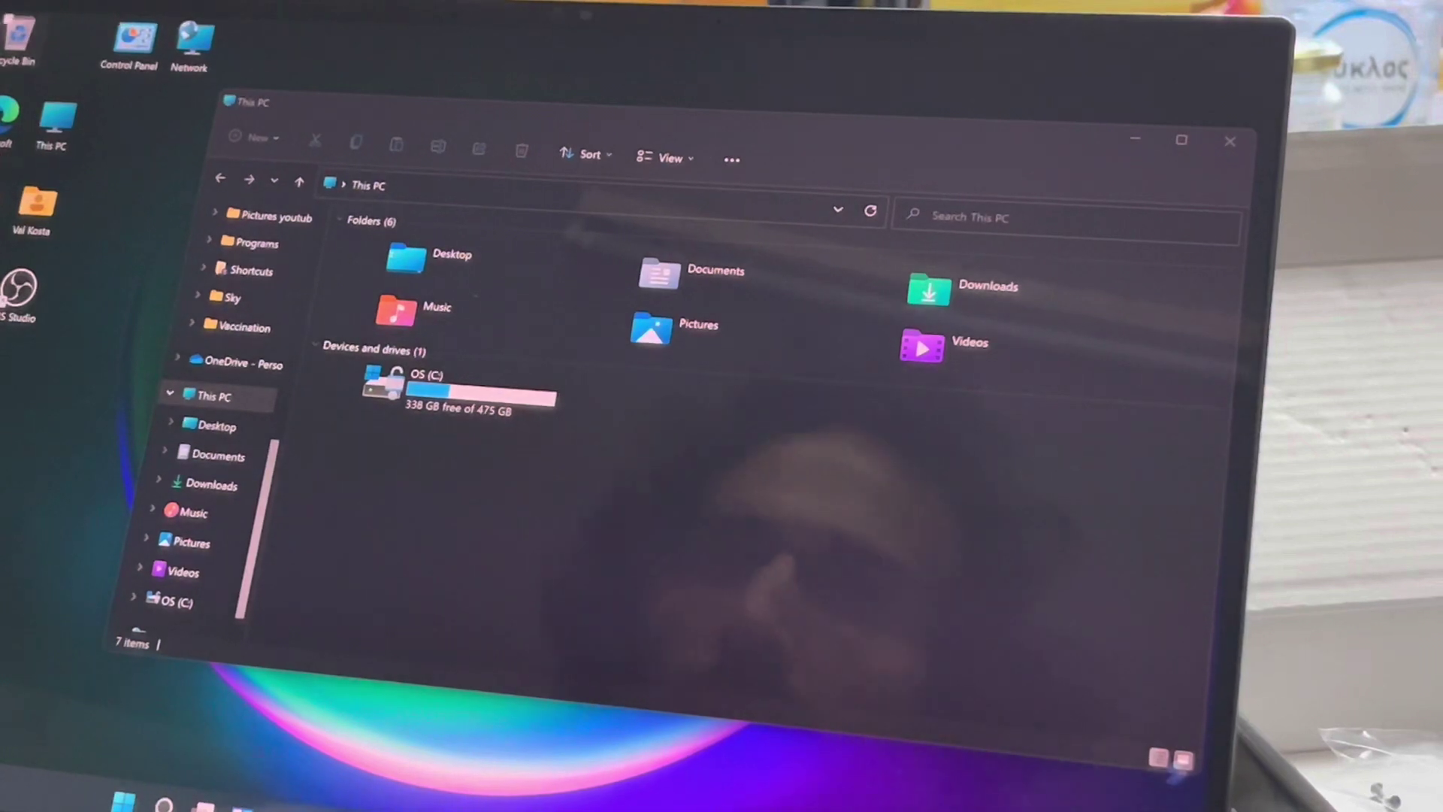
Open Disk Management from This PC and initialize the 894.25 GB Disk 1 as MBR.
right_click(60, 133)
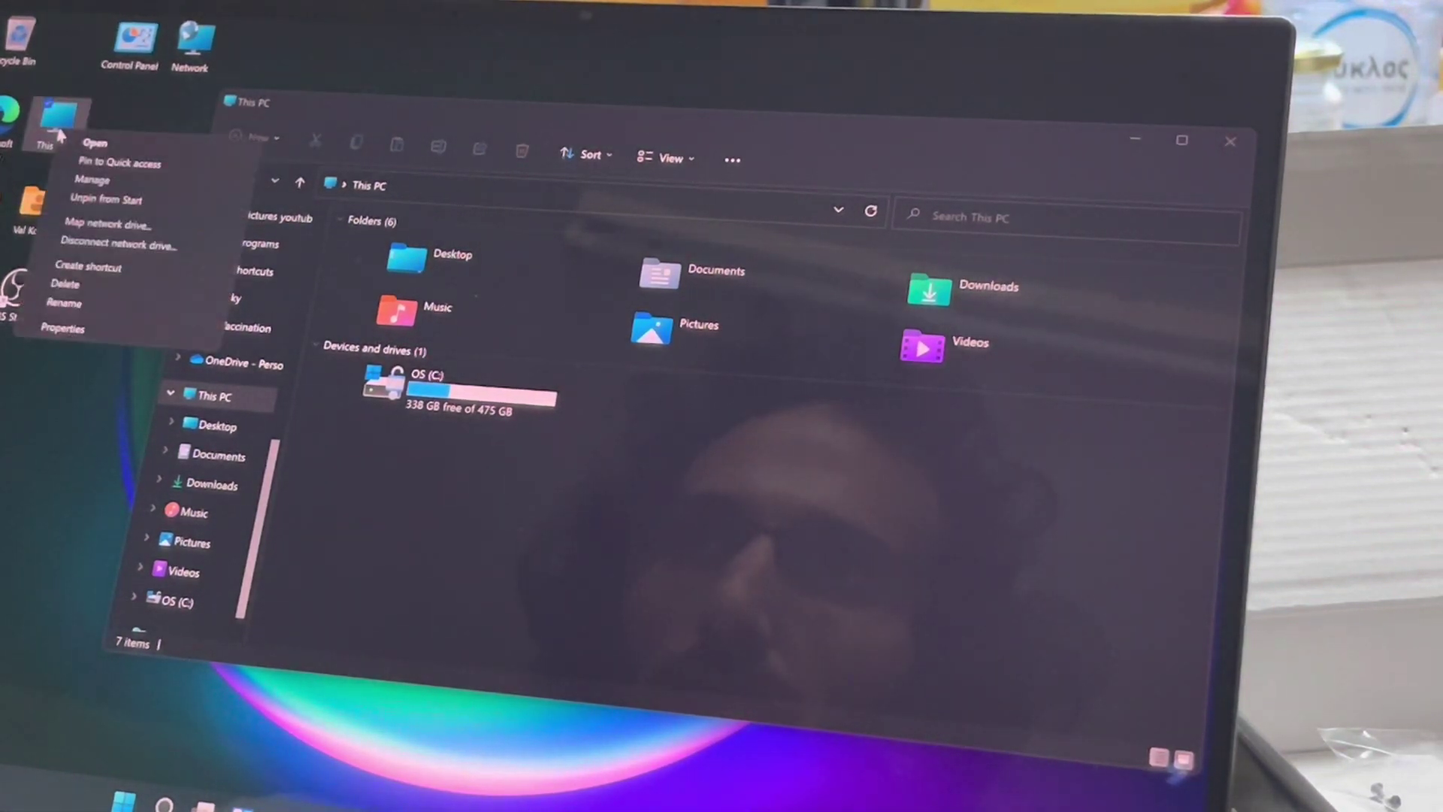
left_click(118, 186)
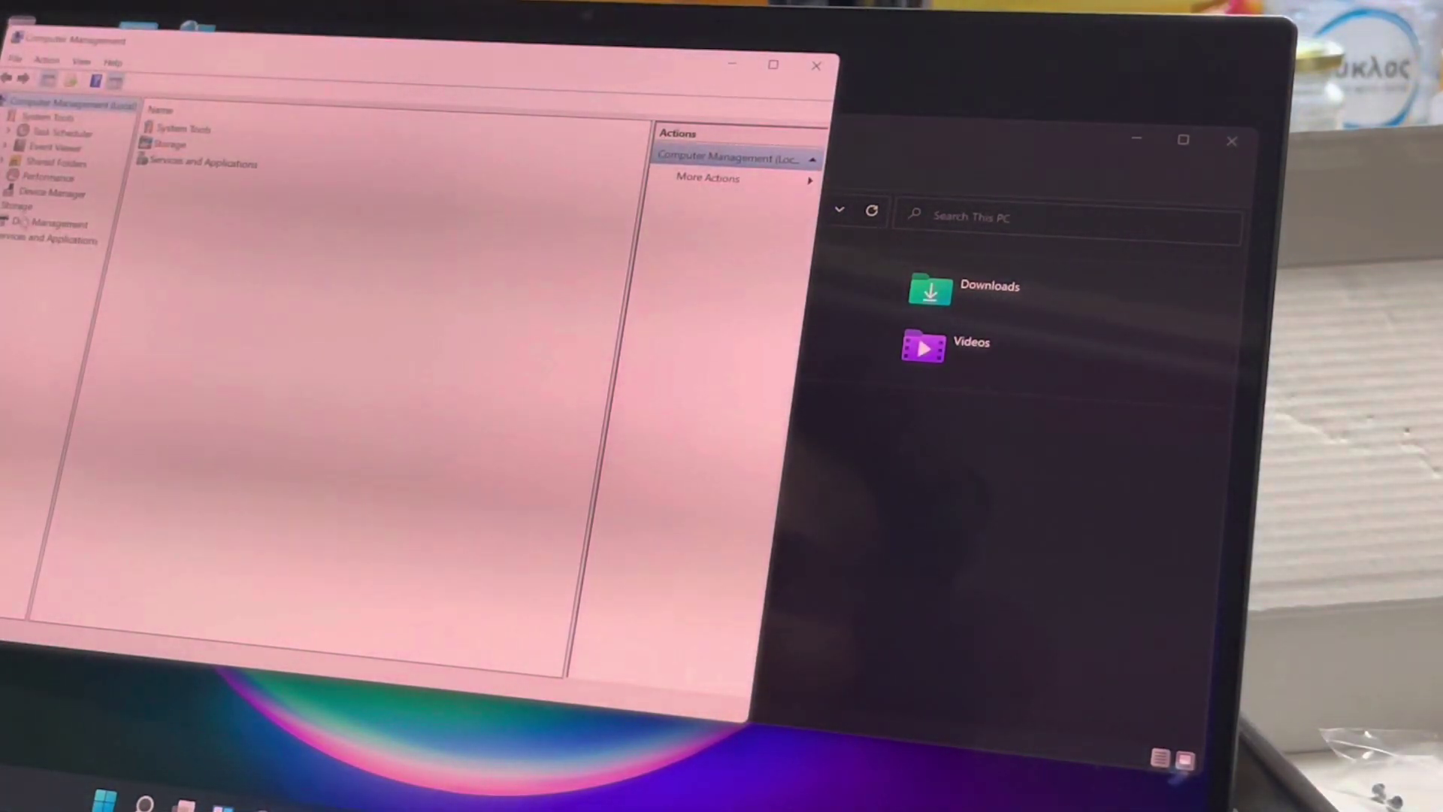
left_click(45, 223)
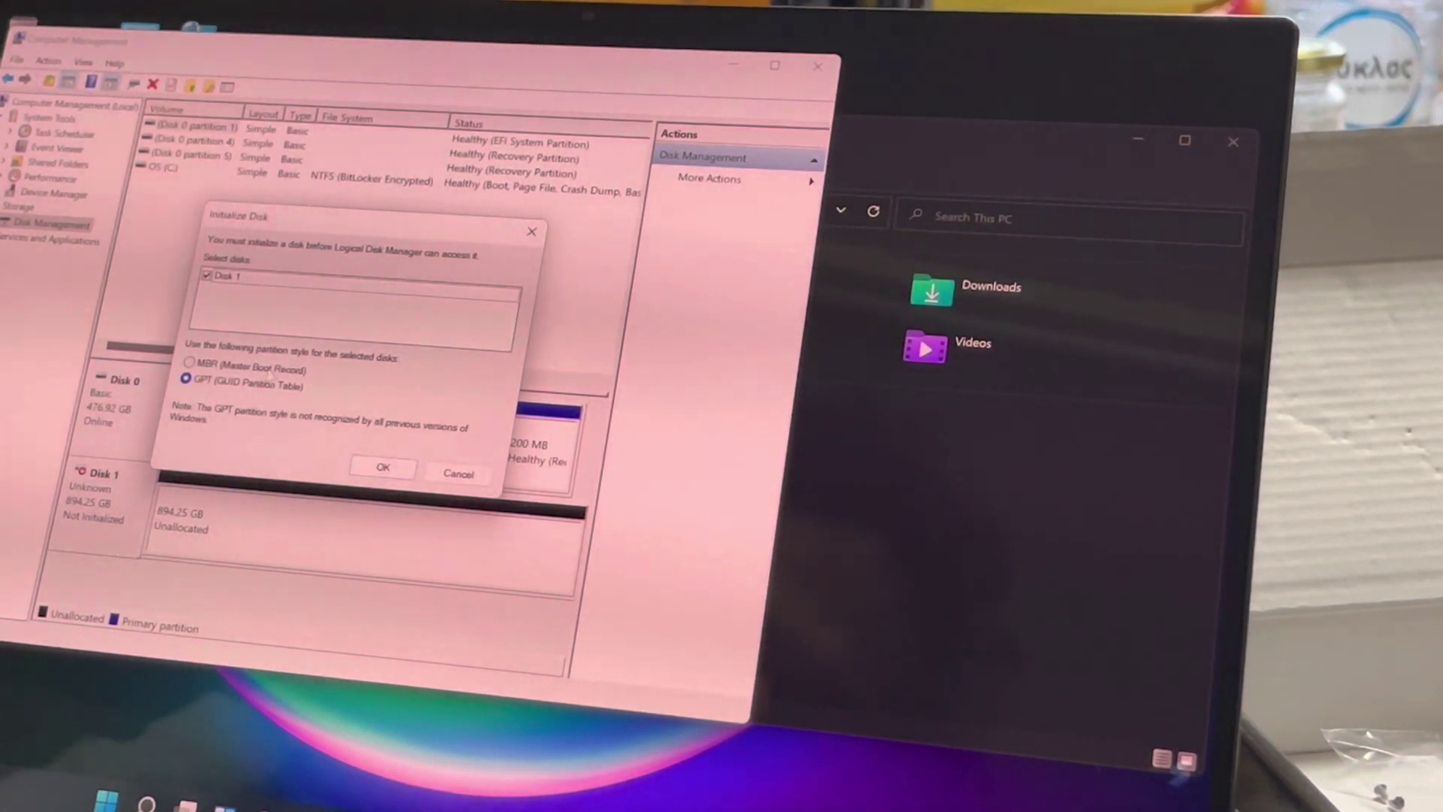
left_click(191, 364)
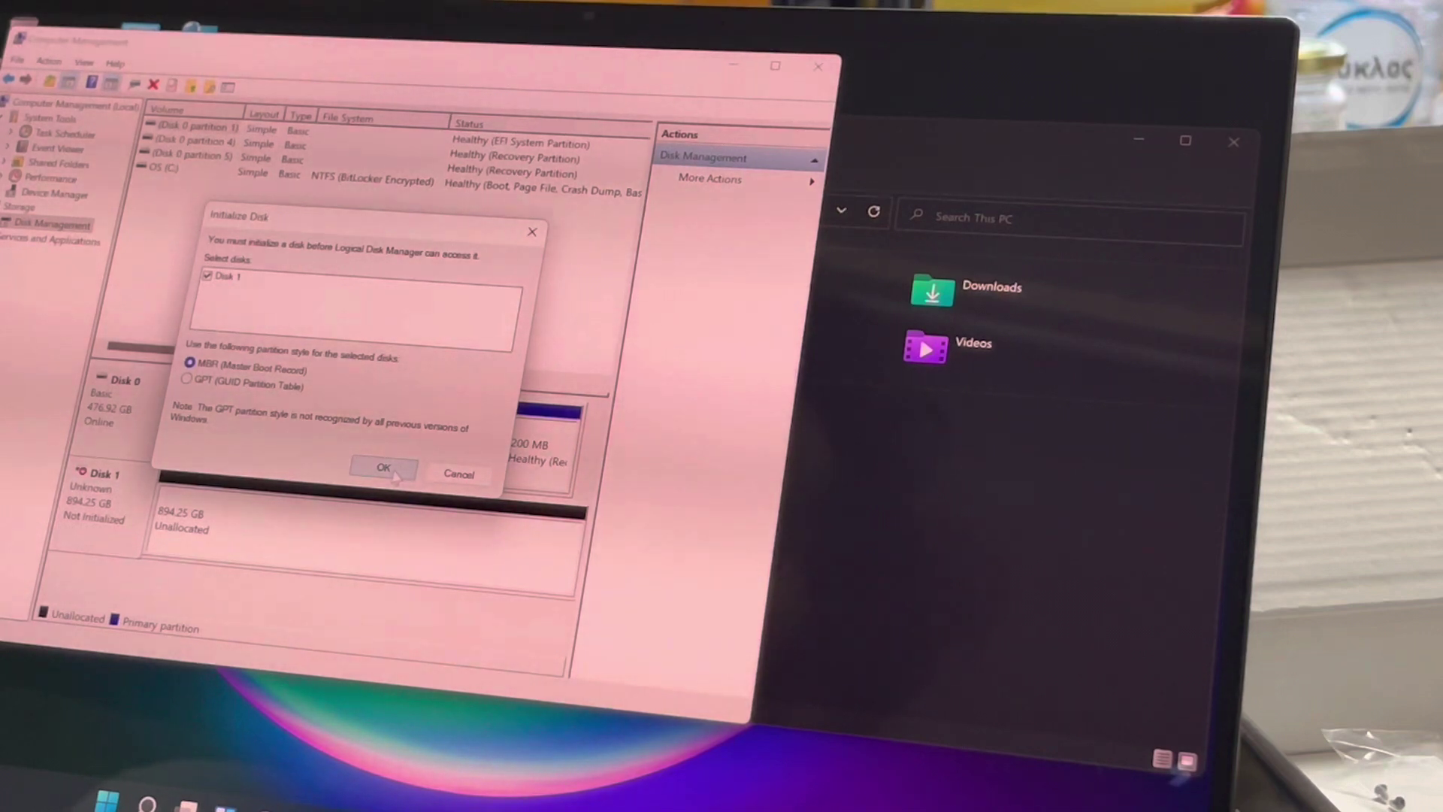
left_click(386, 467)
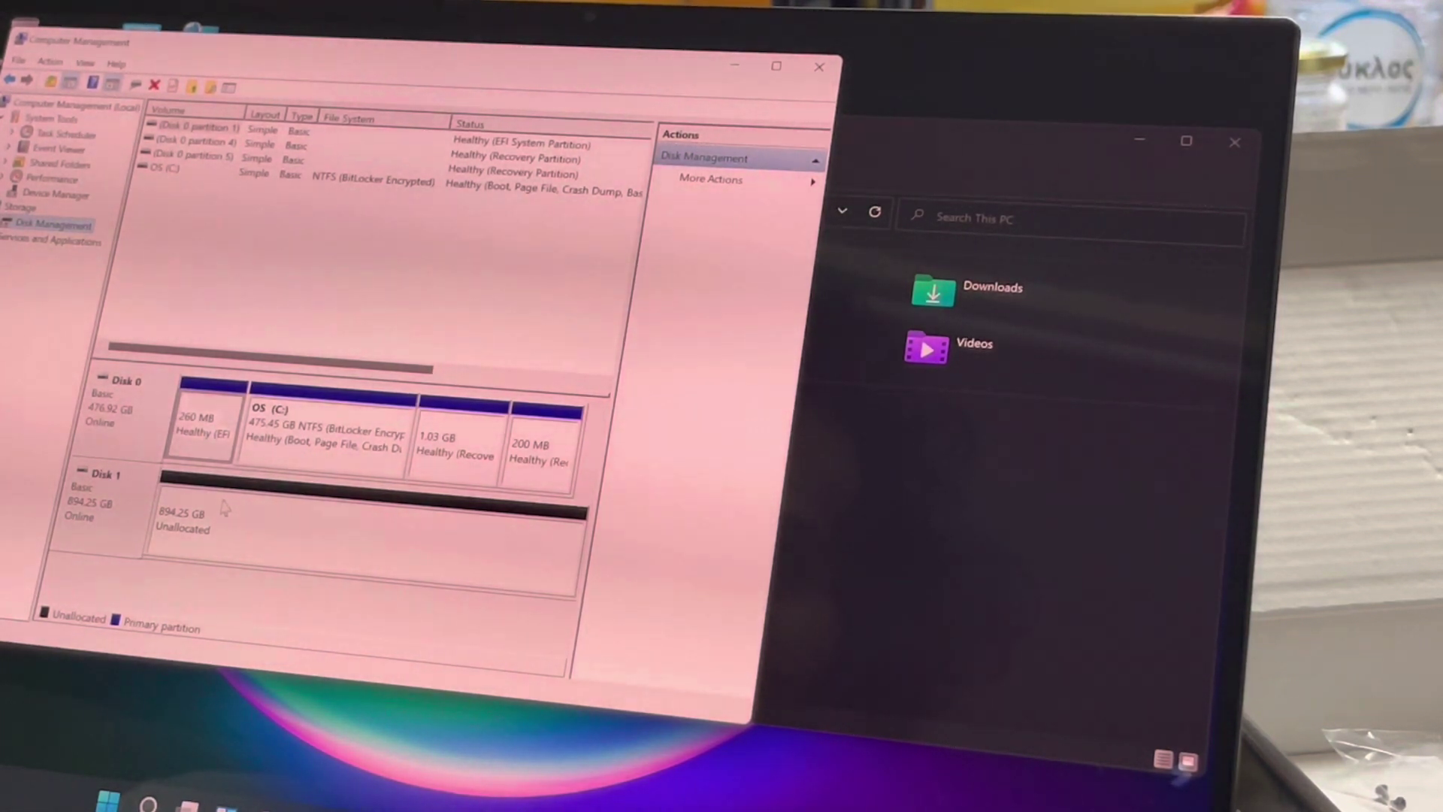
Start a new simple volume on Disk 1's unallocated space, keeping full size and drive letter D.
left_click(299, 533)
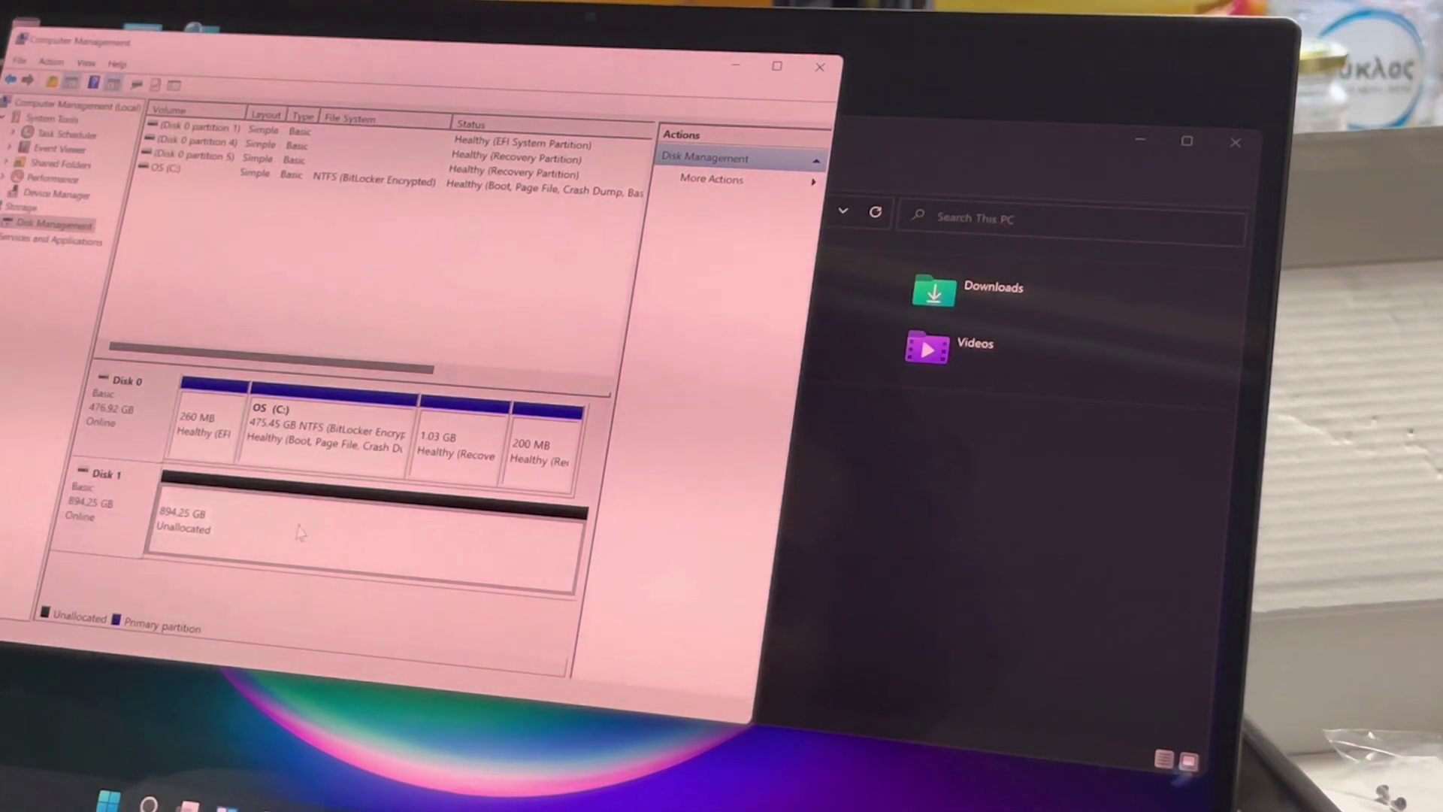
right_click(302, 530)
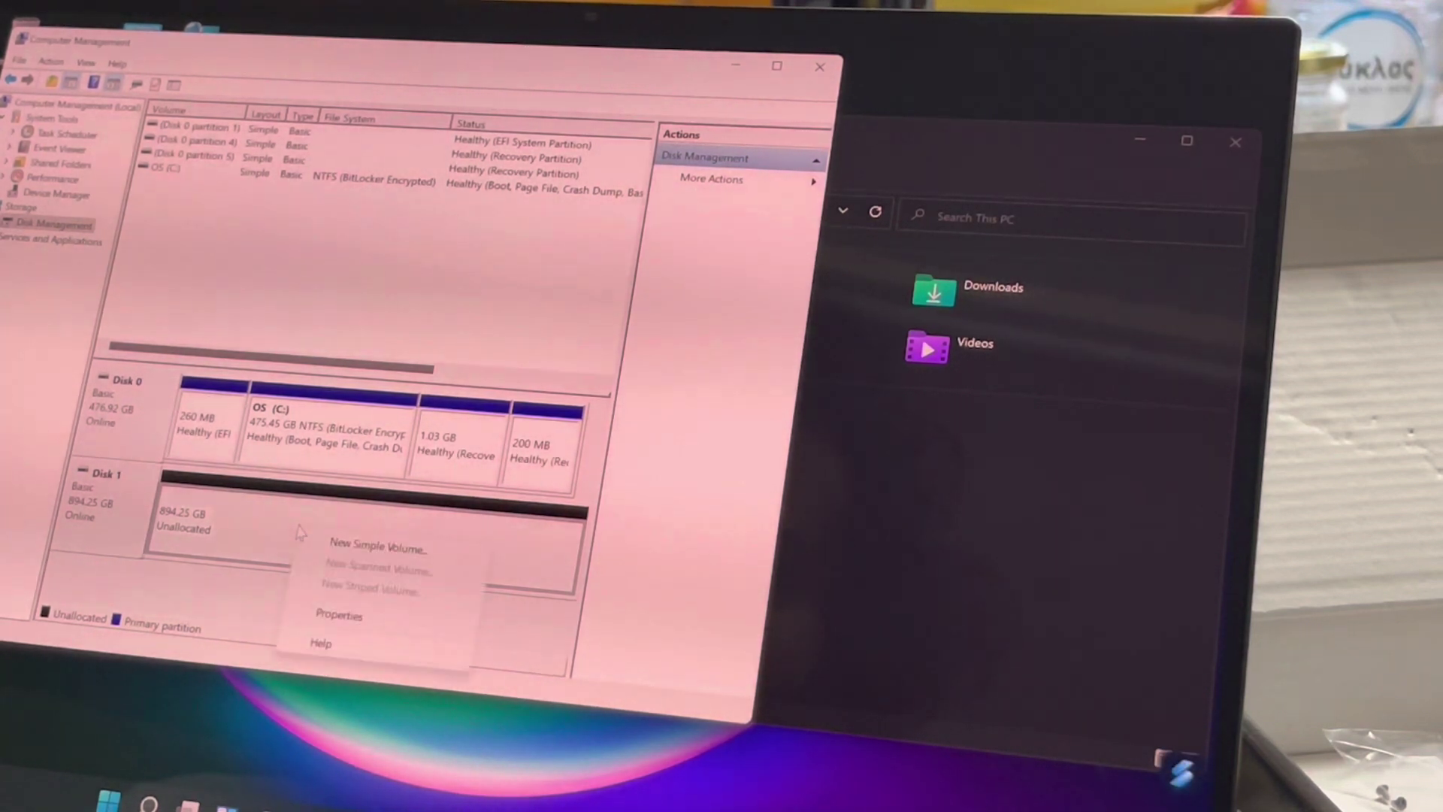
left_click(373, 547)
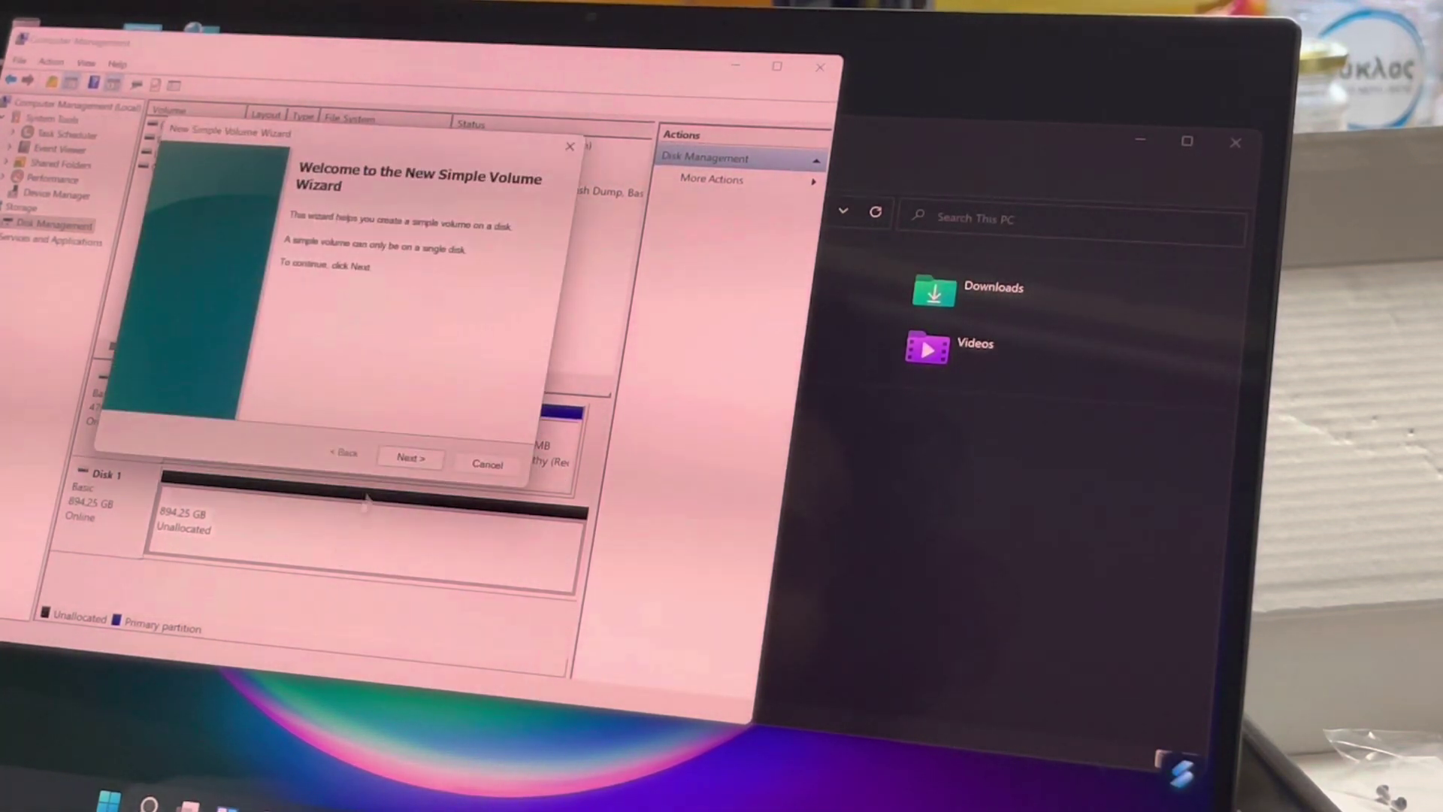
left_click(411, 458)
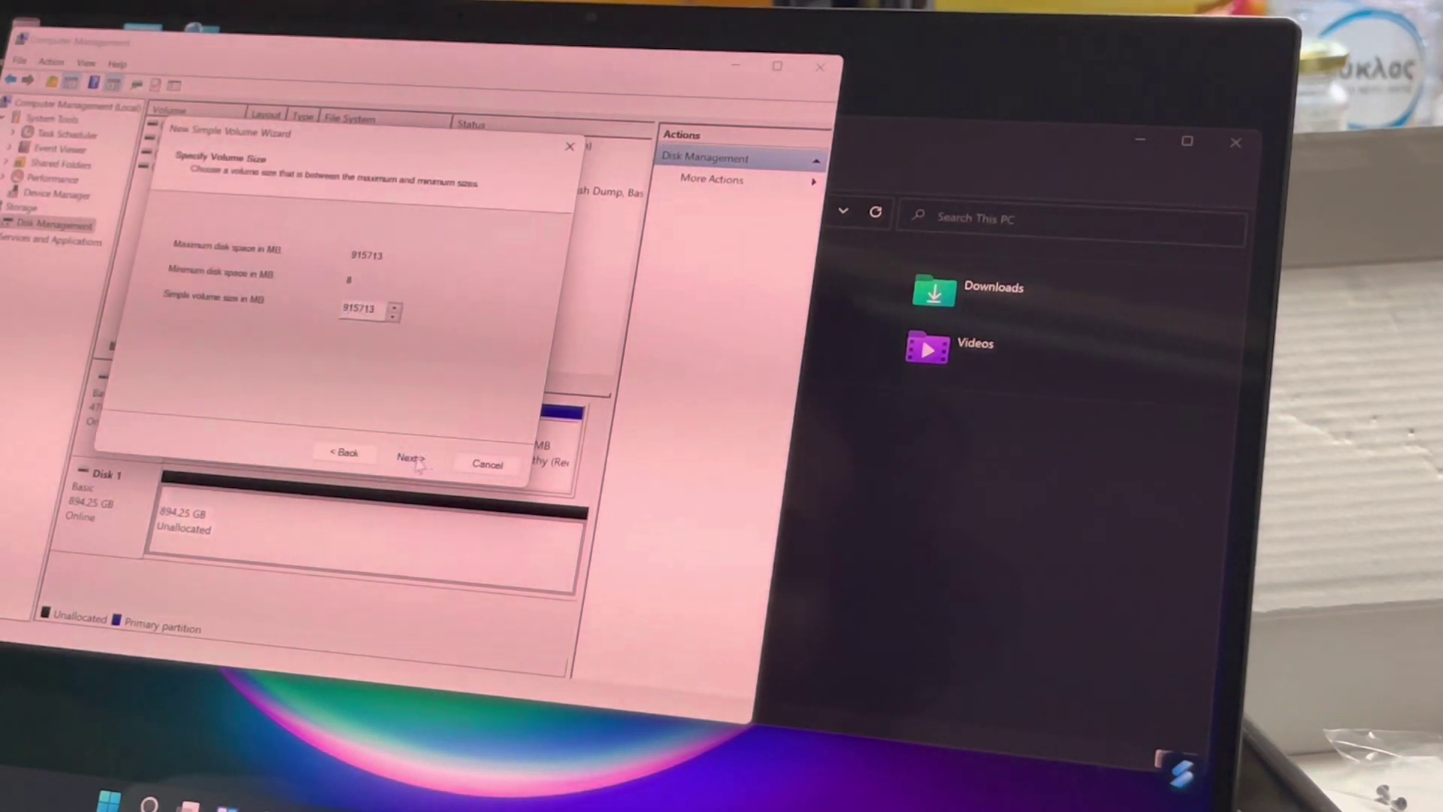
left_click(411, 459)
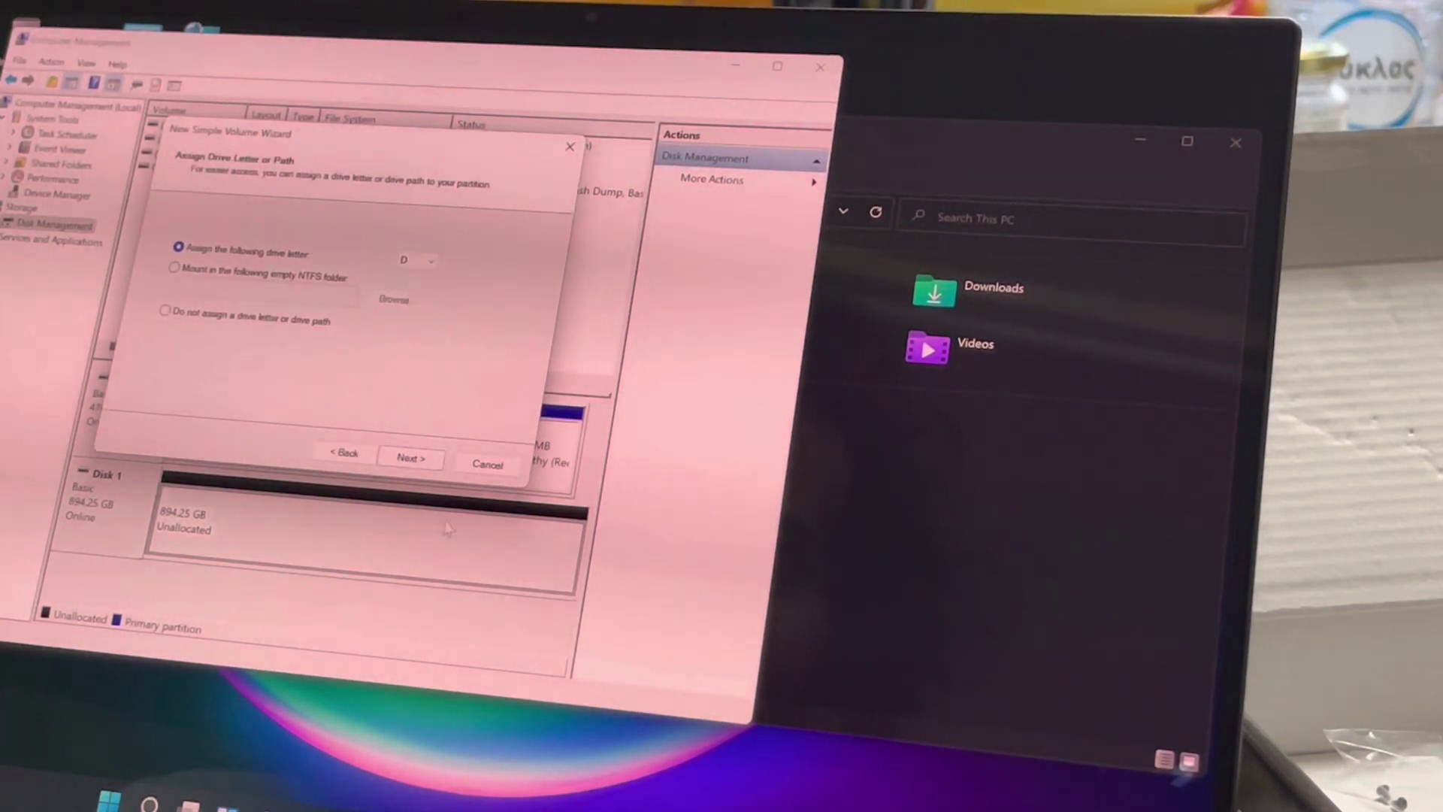
left_click(411, 459)
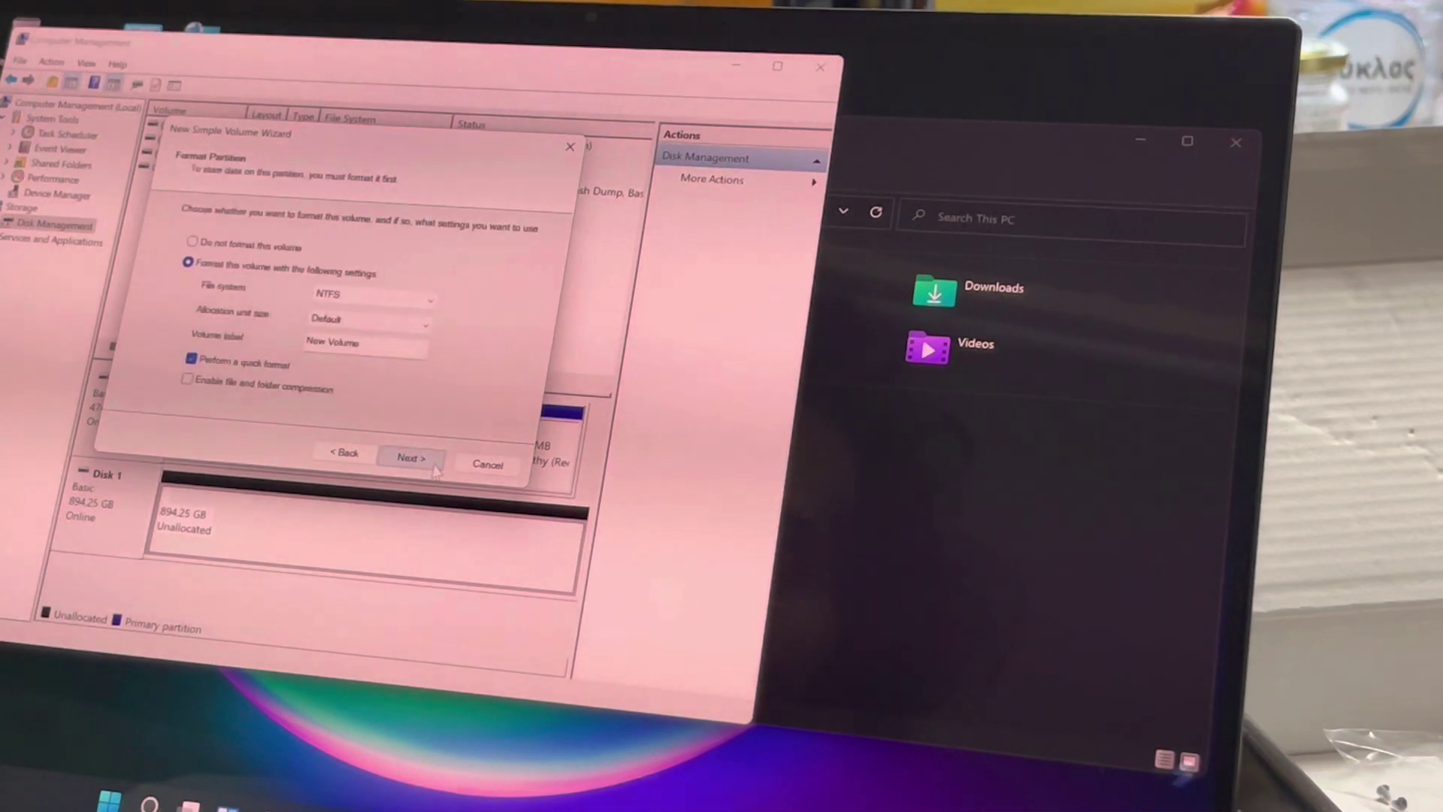
Choose exFAT with the default allocation unit size and advance to the summary.
left_click(428, 296)
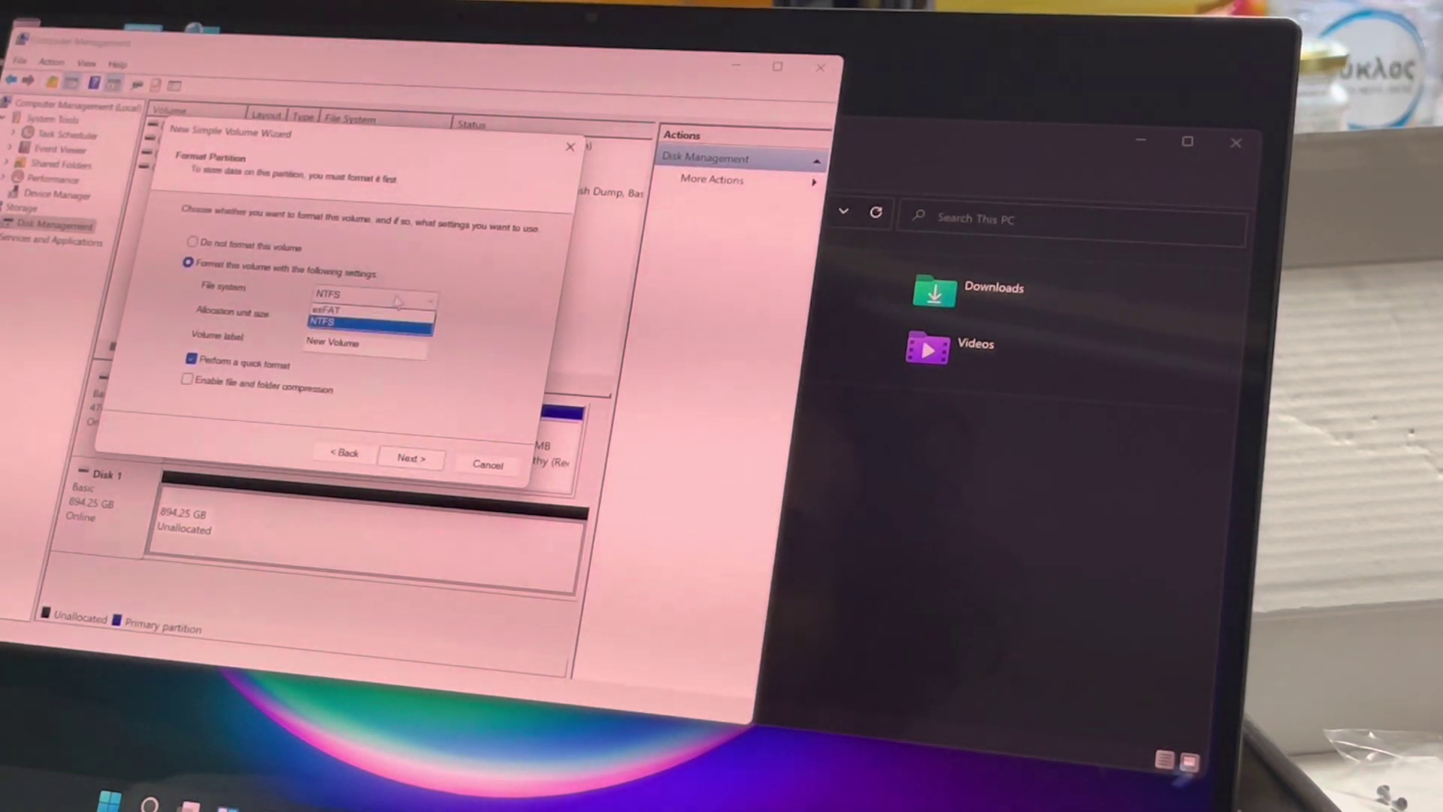
left_click(327, 309)
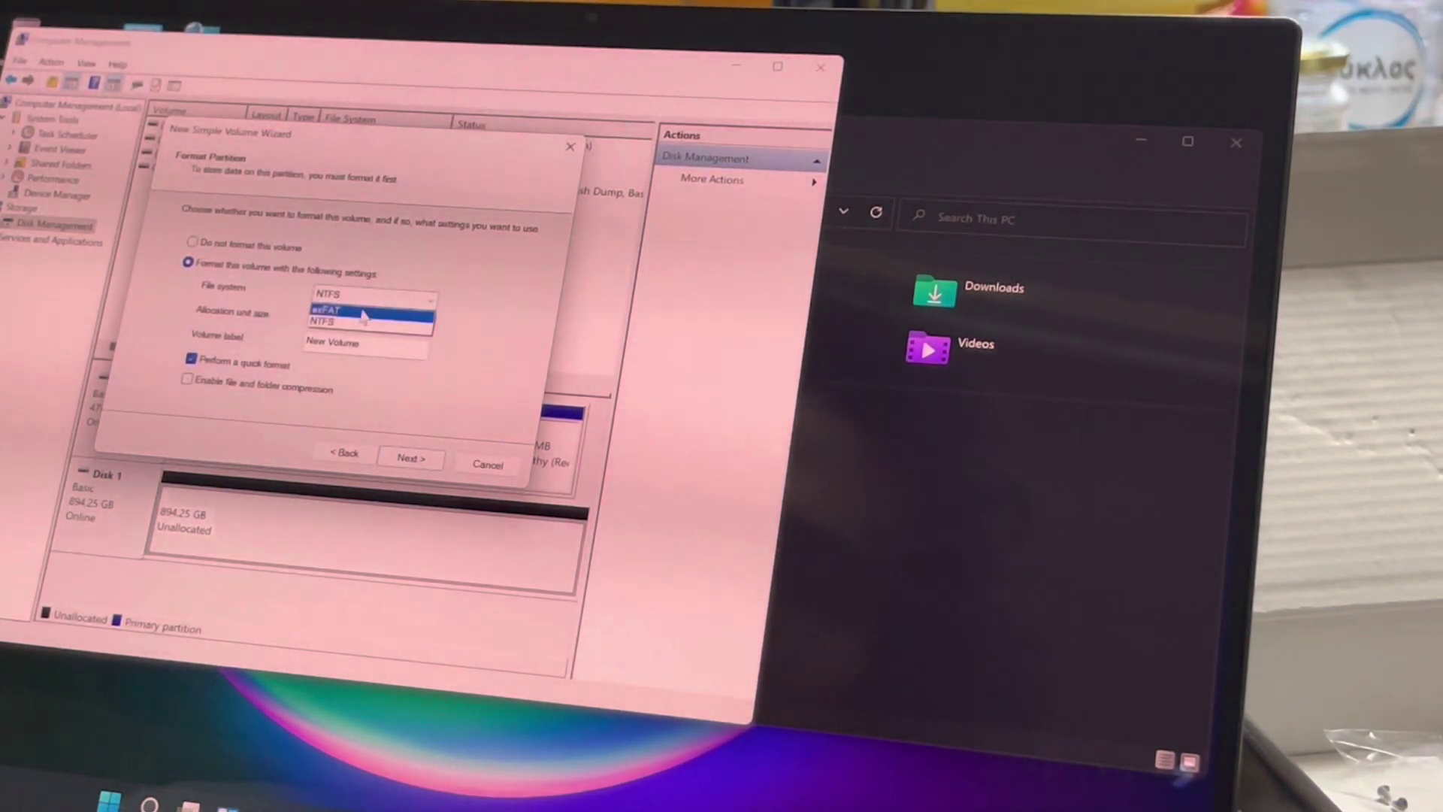
left_click(428, 296)
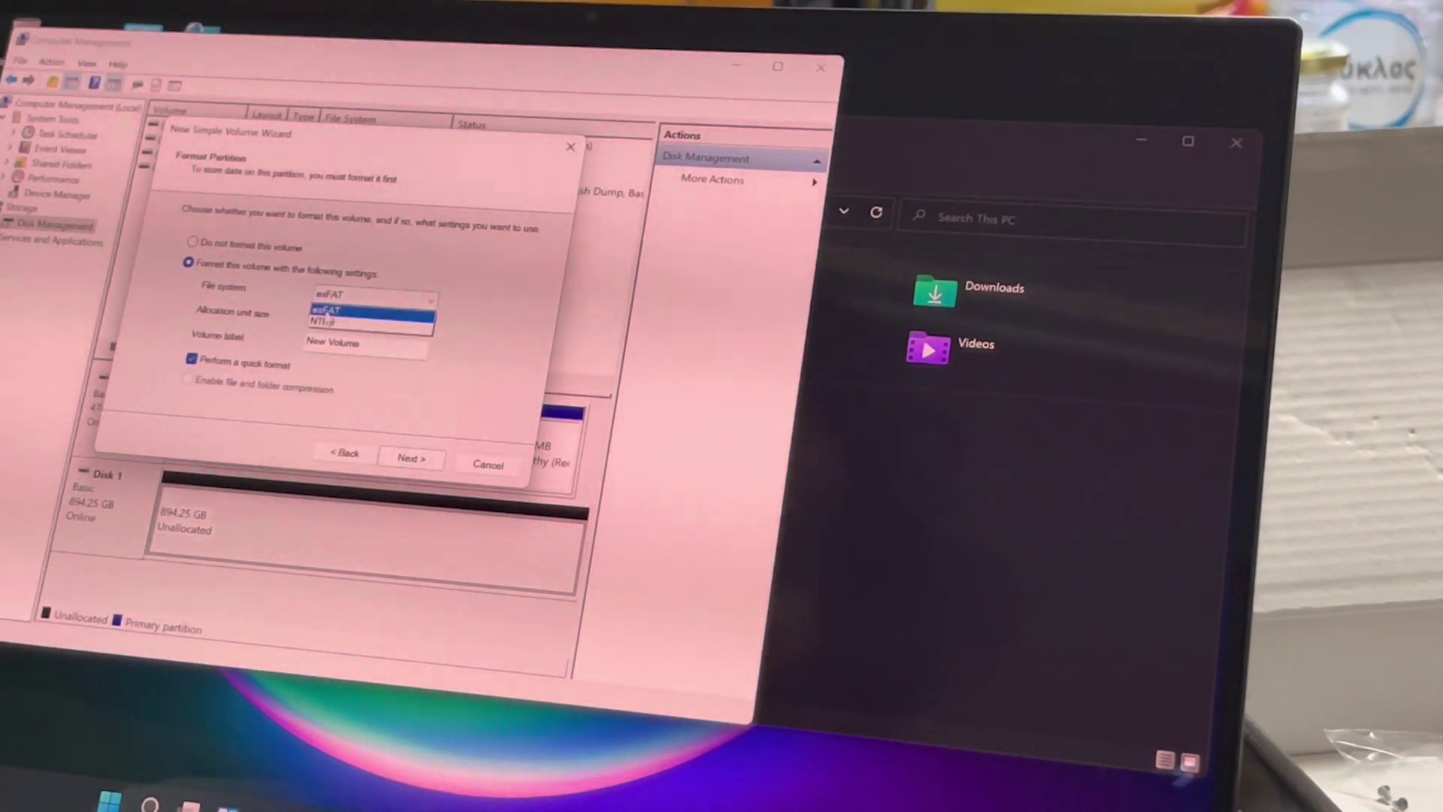
left_click(327, 310)
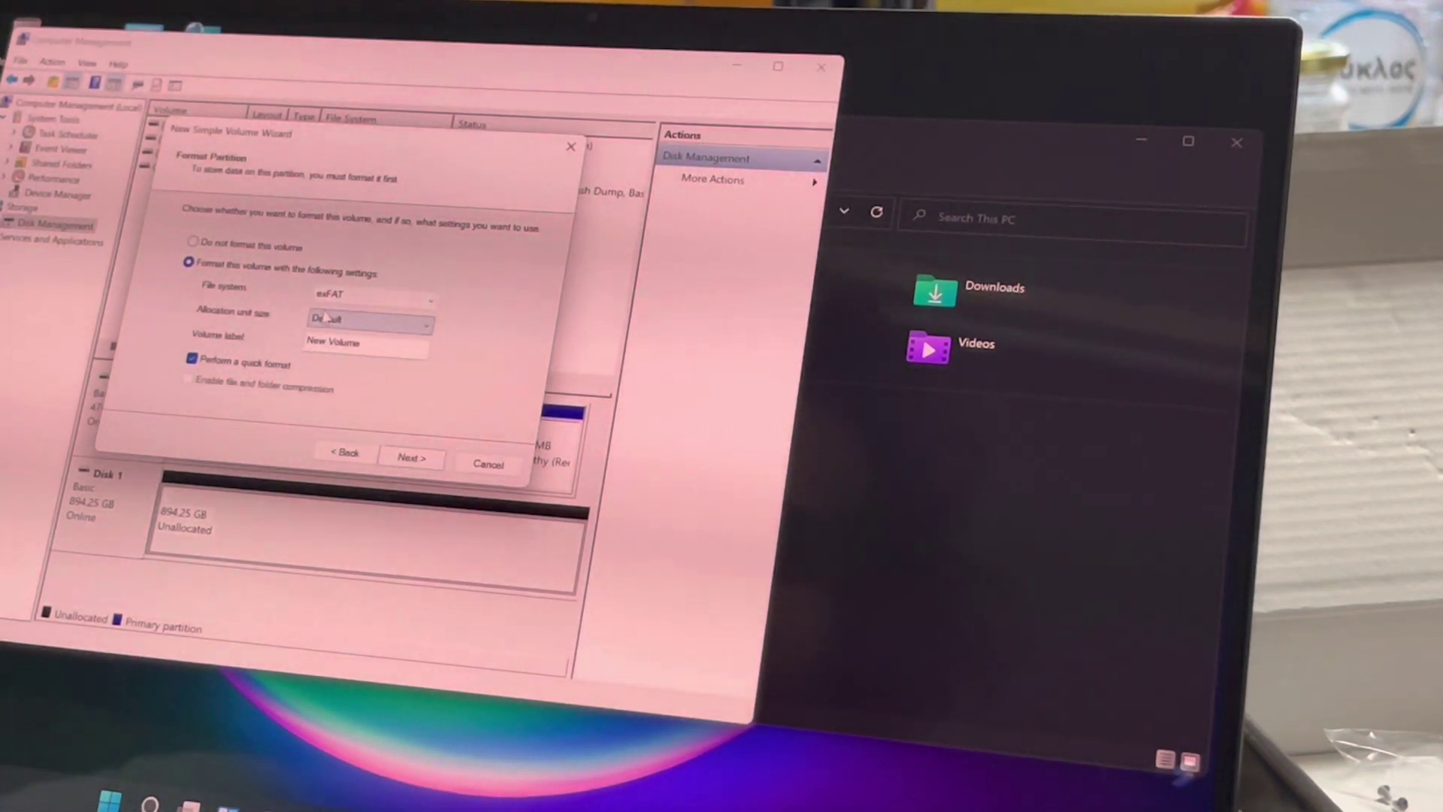
left_click(406, 440)
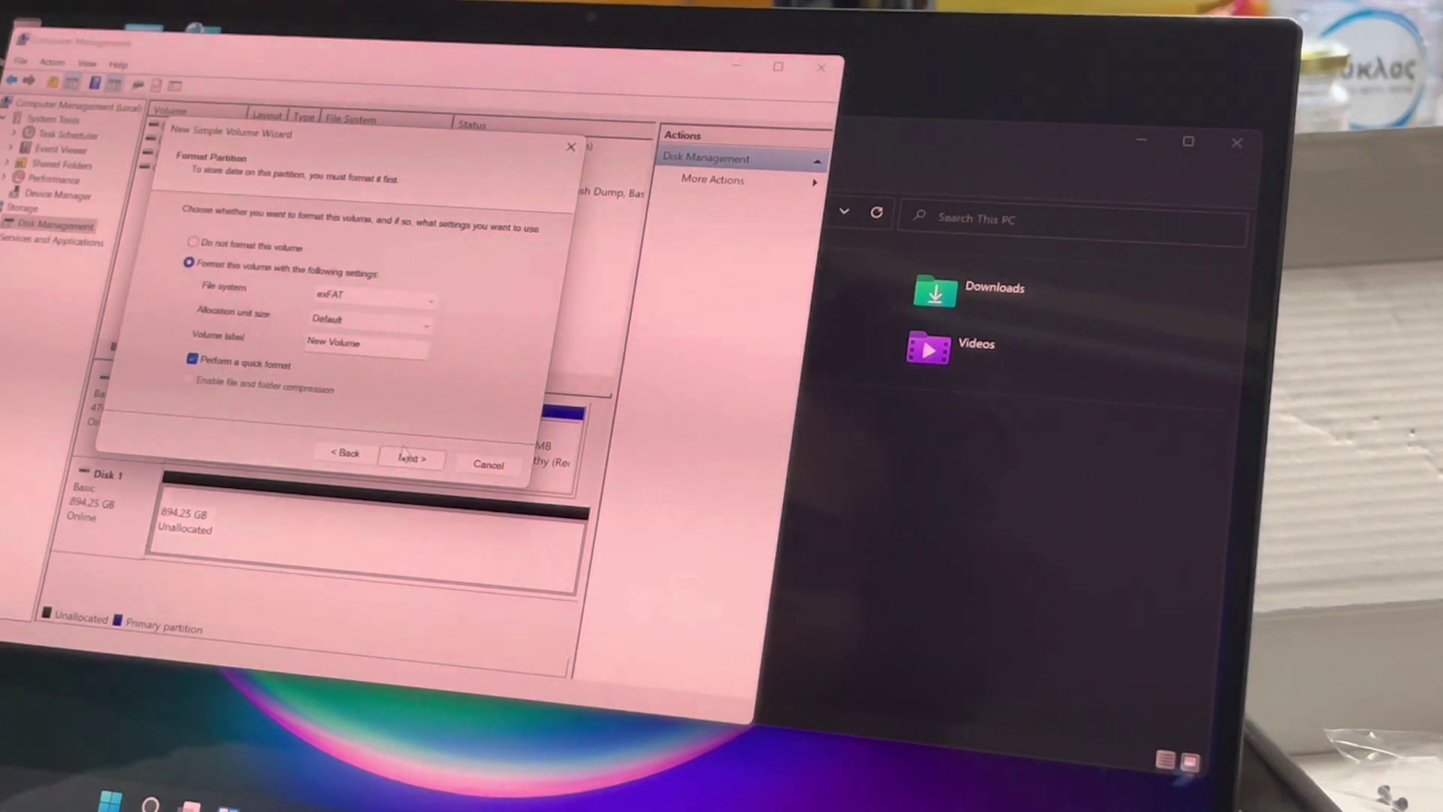
left_click(410, 459)
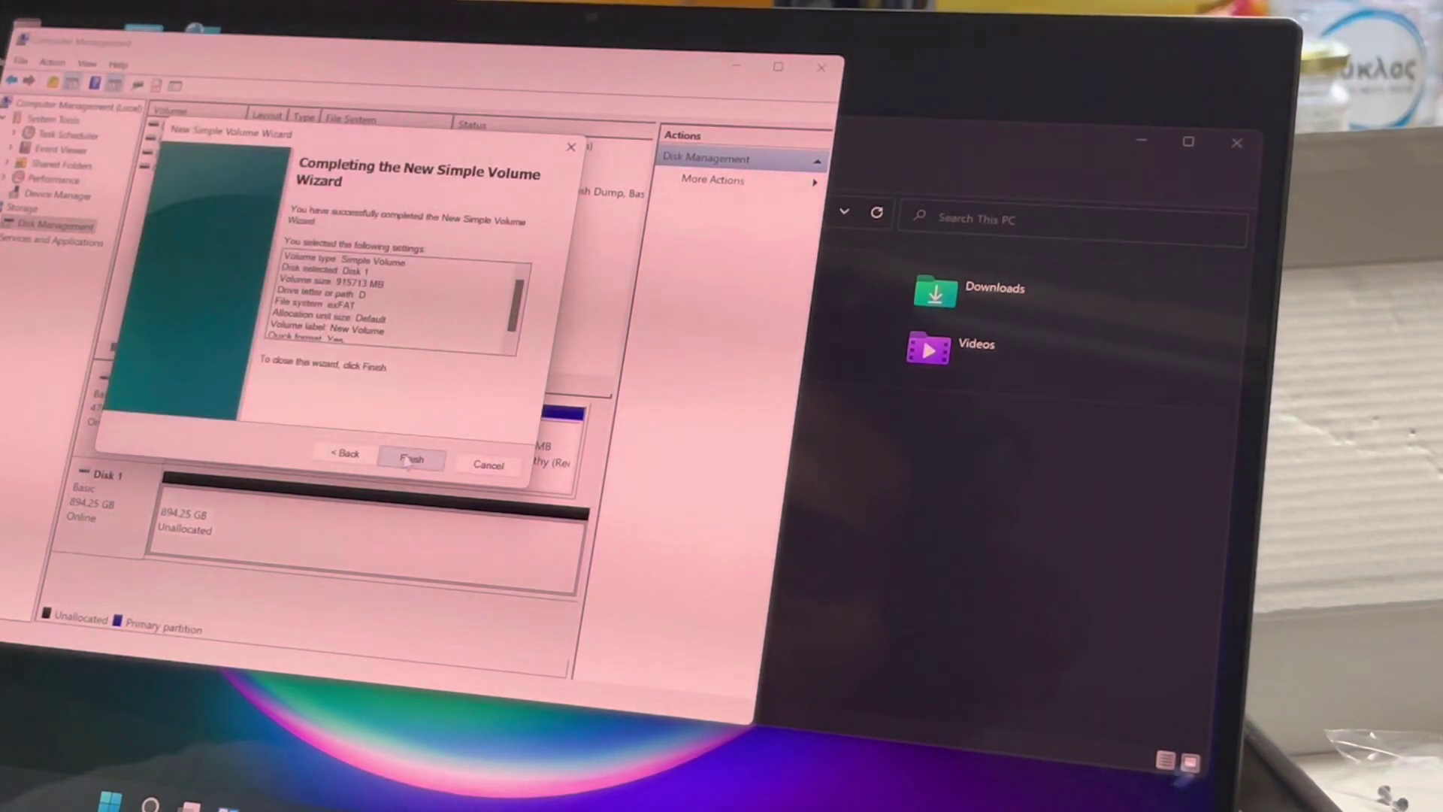
Create the exFAT New Volume (D:) and decline the Dropbox backup prompt permanently.
left_click(410, 460)
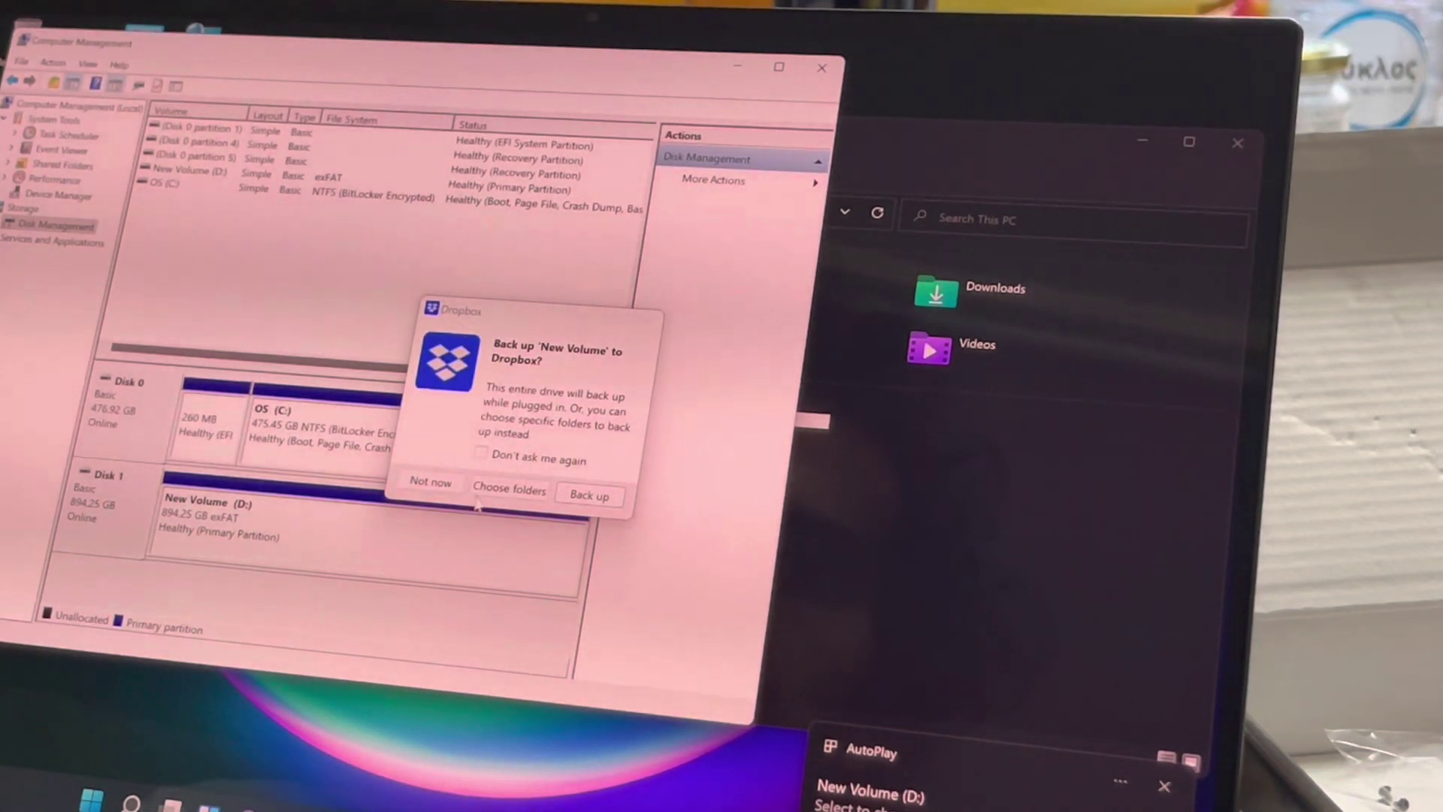
left_click(480, 453)
left_click(431, 482)
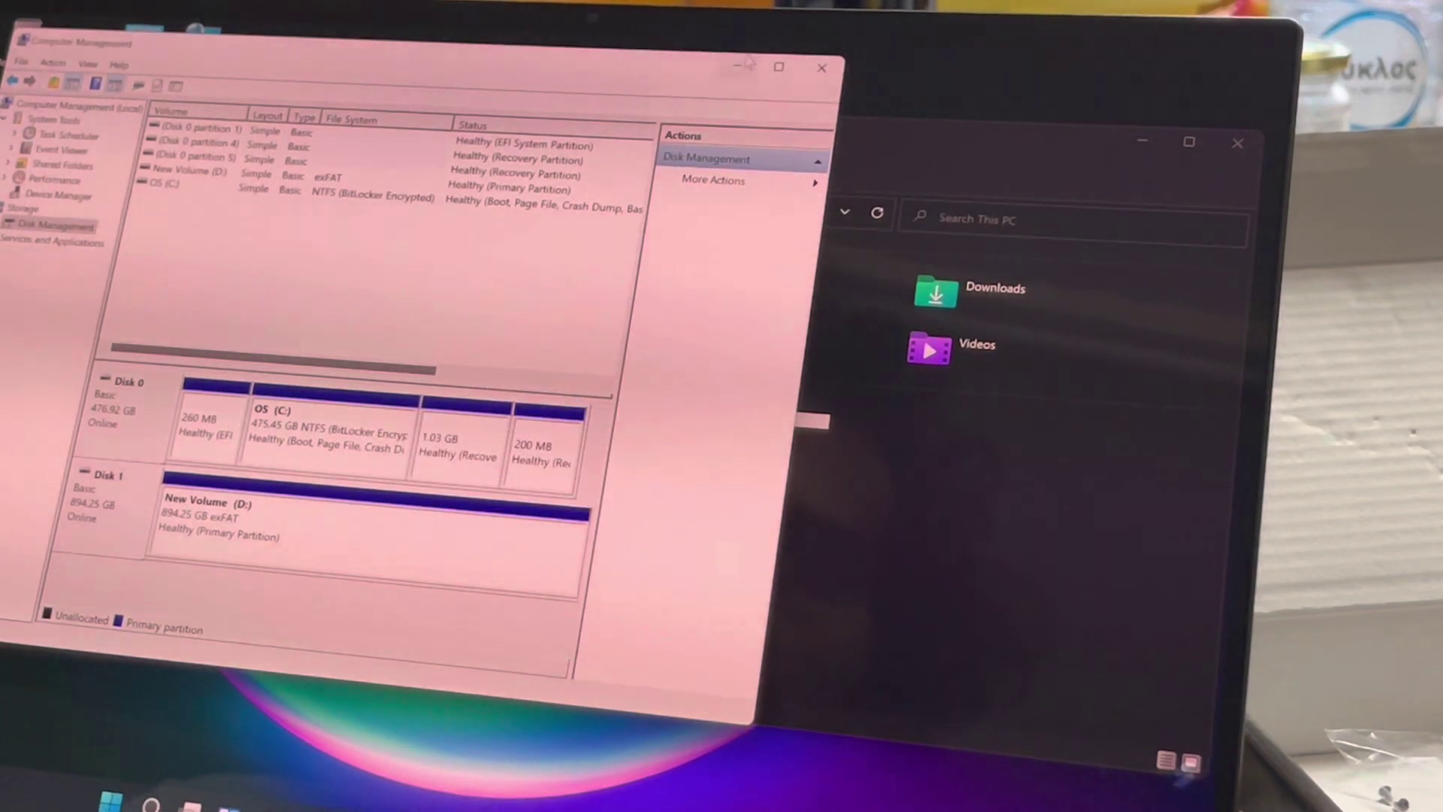